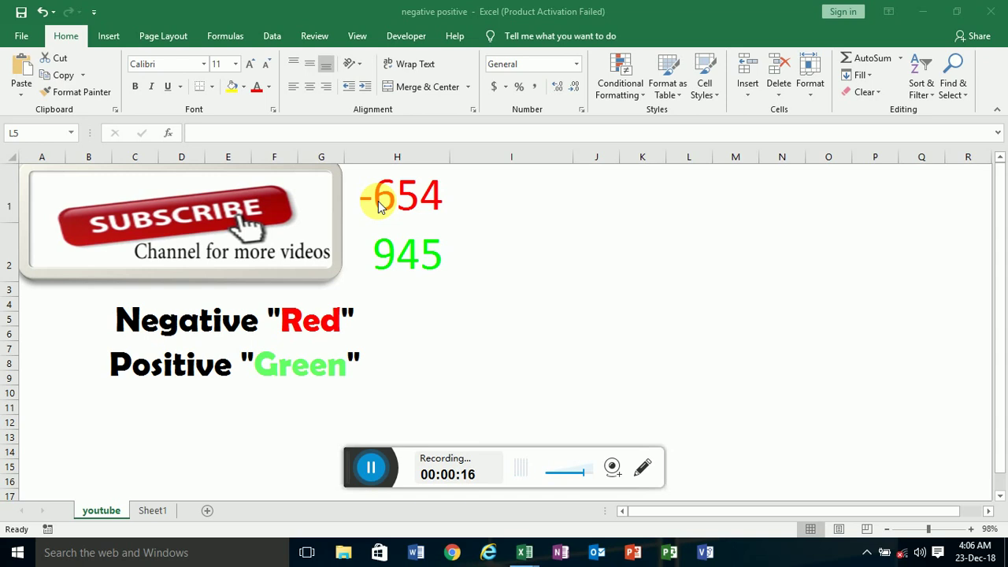
Step: On Sheet1, enter -63, -87 and 450 into cells A1 to A3
left_click(151, 511)
left_click(151, 512)
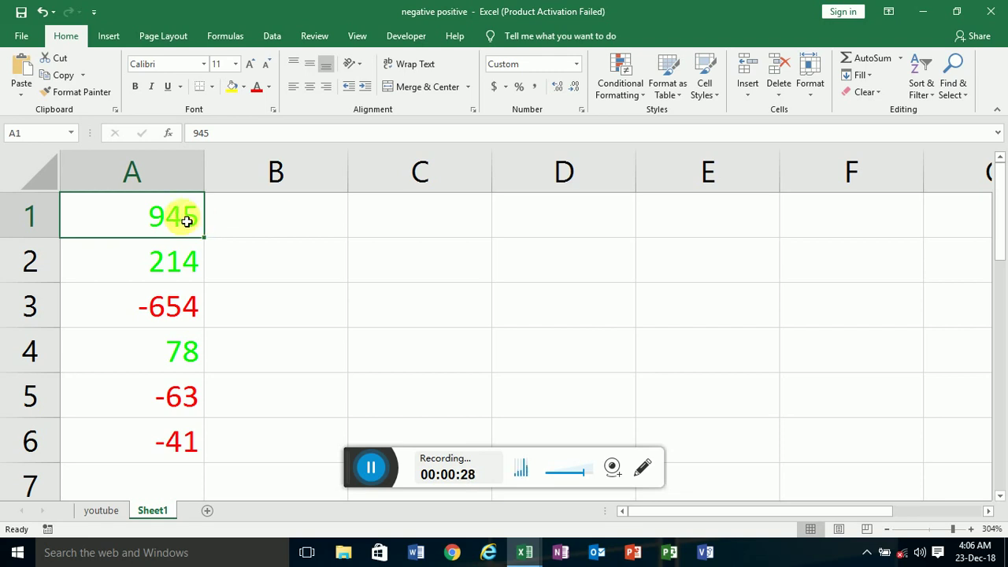
type("-63")
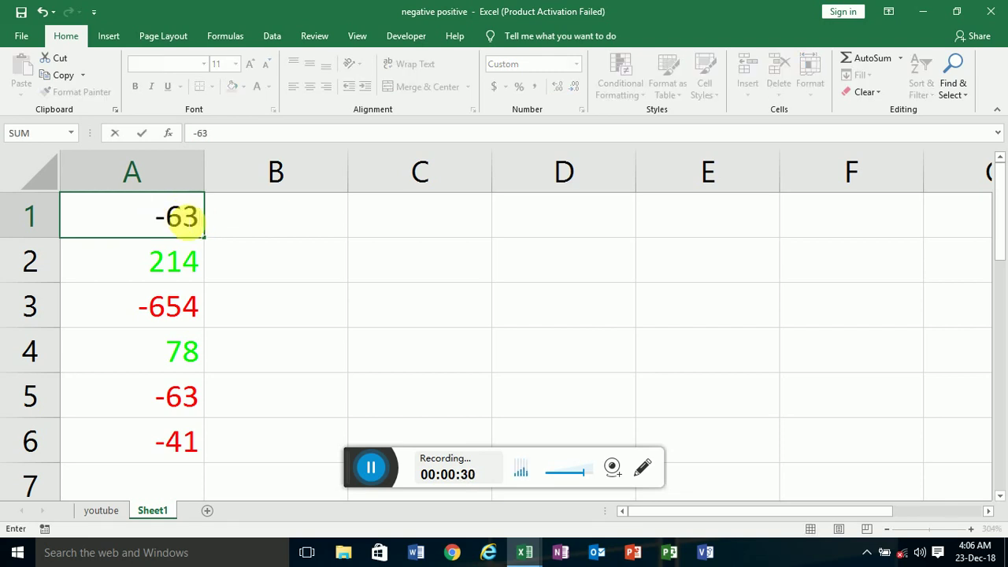
key("Return")
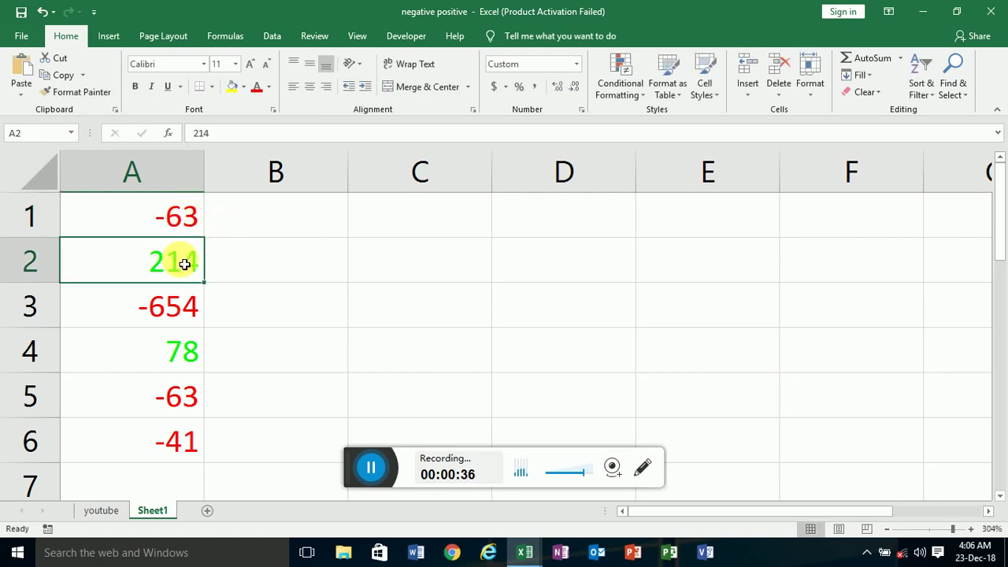
type("-87")
key("Return")
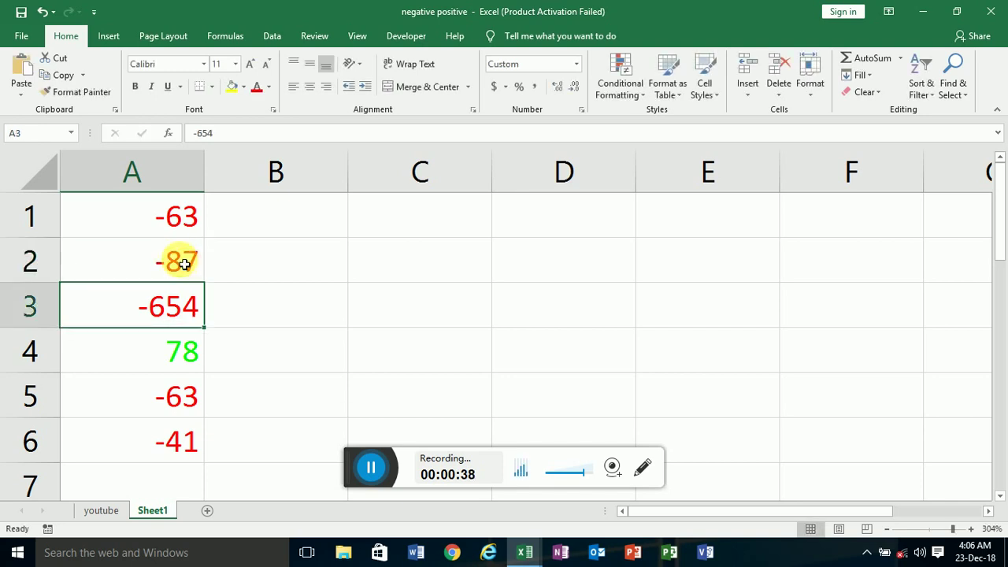
type("45")
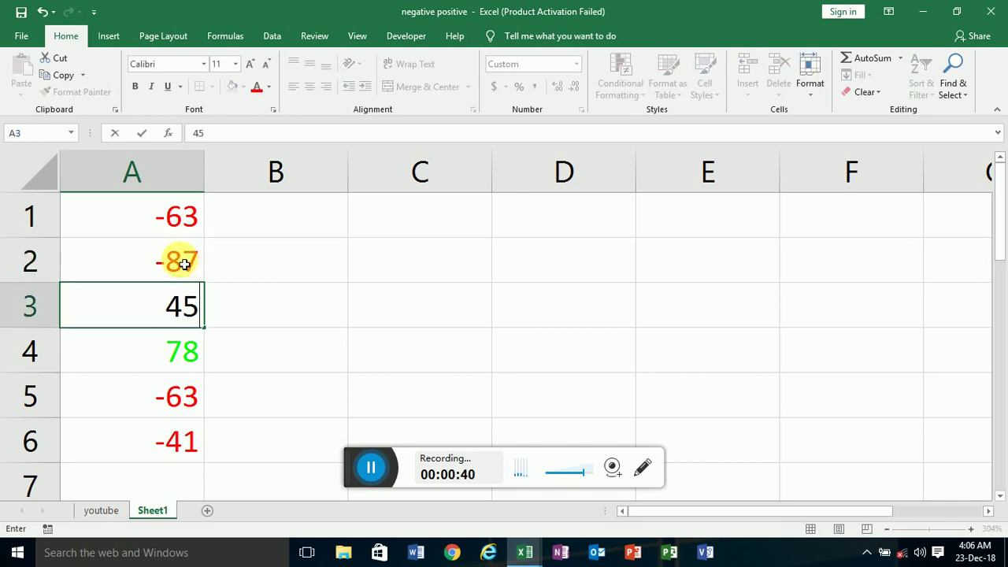
type("0")
key("Return")
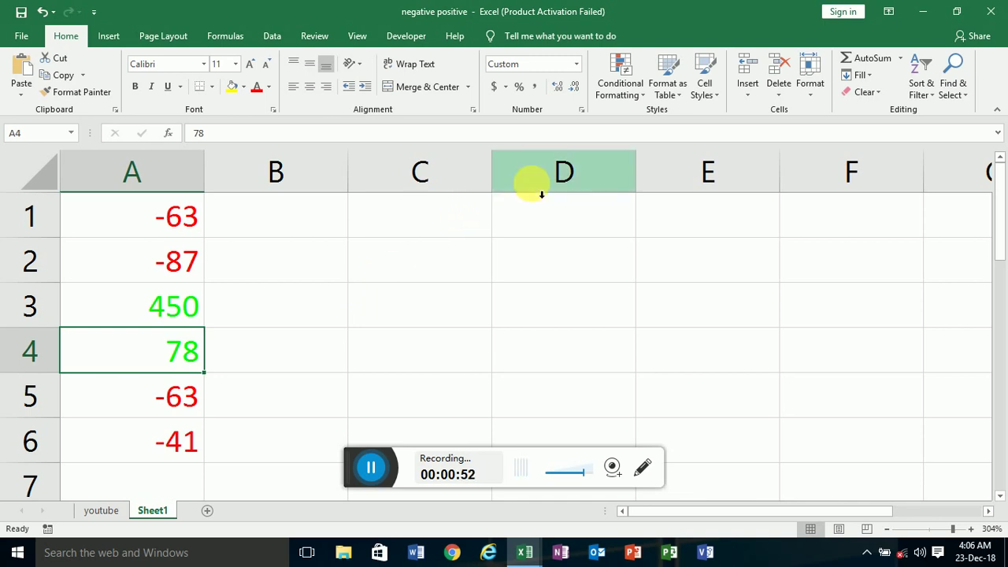
Step: Add a new Sheet2, zoom it to 166%, and select the whole of column A
left_click(210, 513)
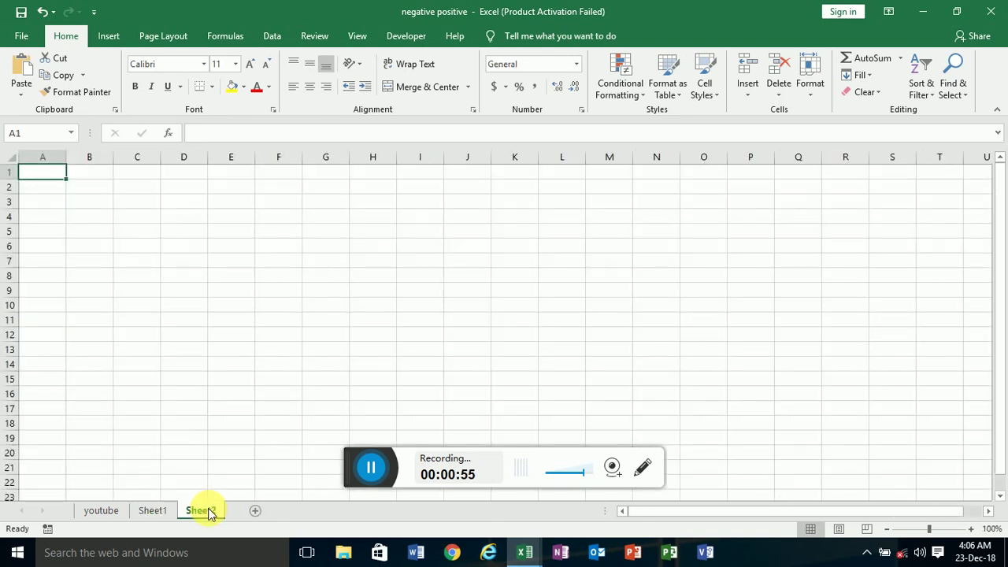
left_click(936, 529)
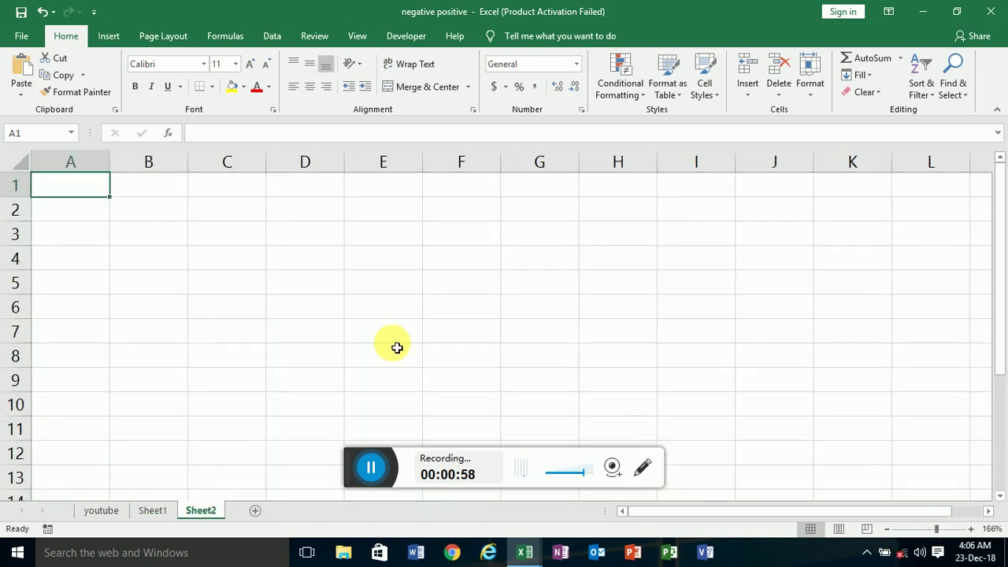
left_click(98, 173)
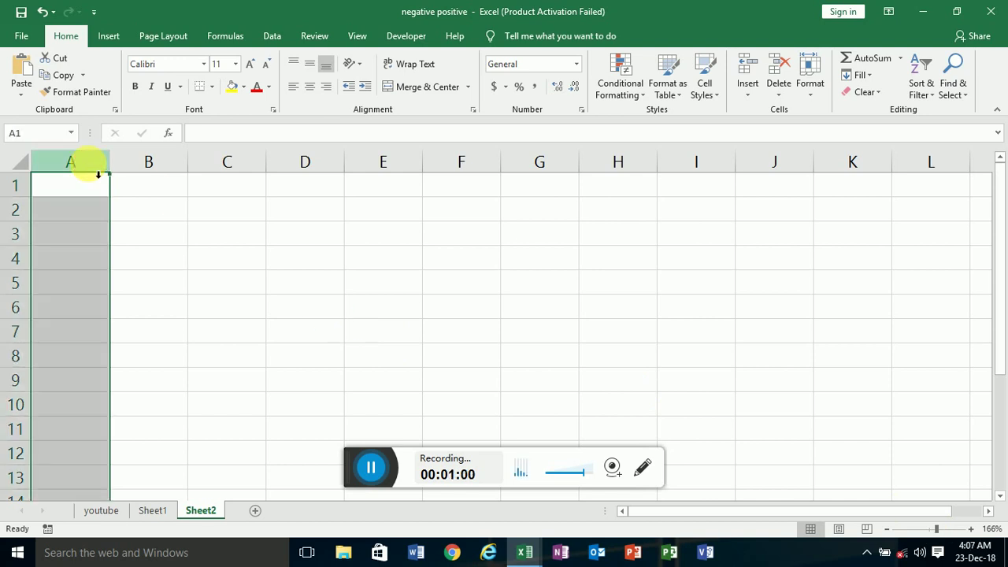
mouse_move(91, 188)
left_mouse_down()
mouse_move(100, 286)
mouse_move(83, 347)
left_mouse_up()
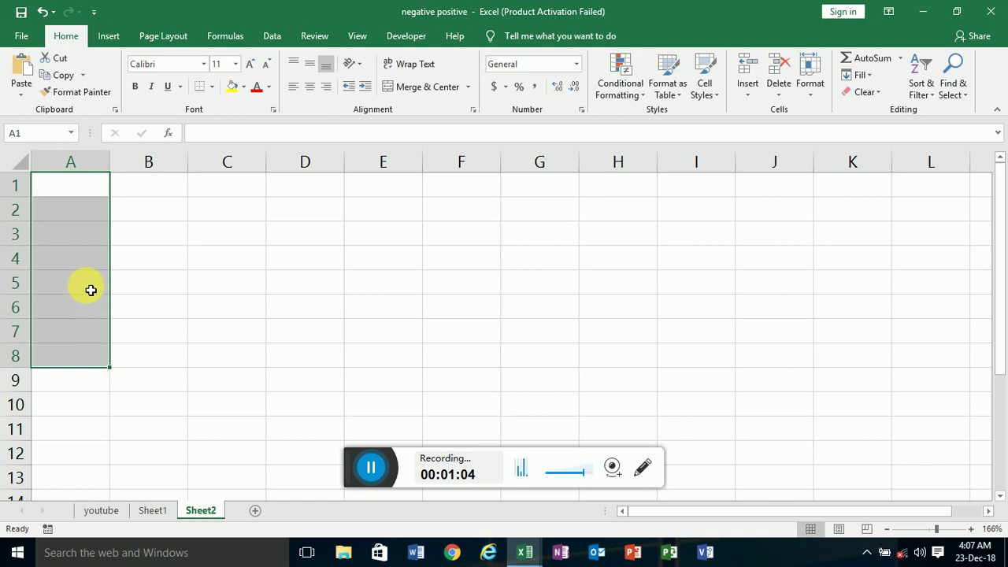
left_click(106, 170)
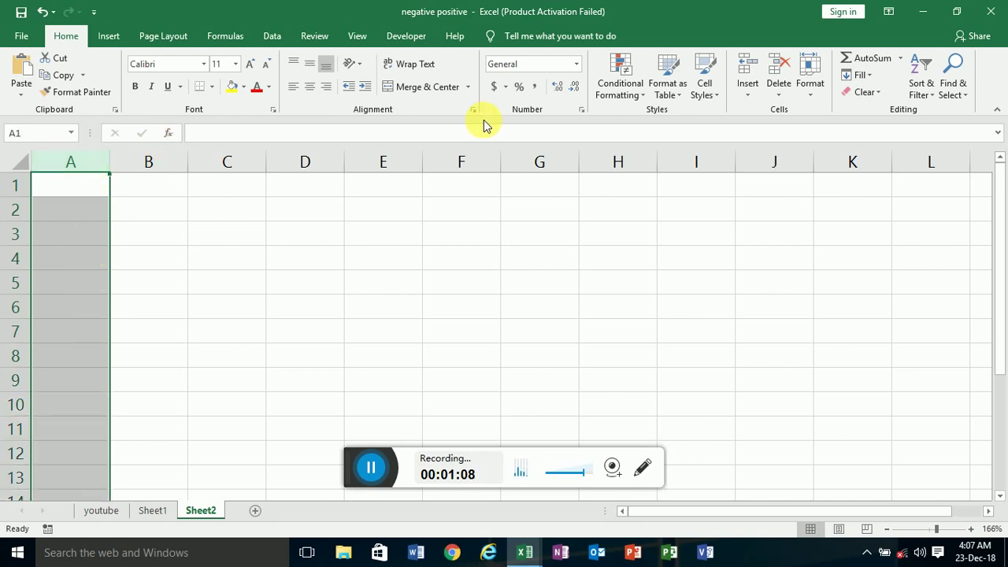
Step: Open Format Cells for column A, pick the Custom category, and edit its General type code
left_click(583, 109)
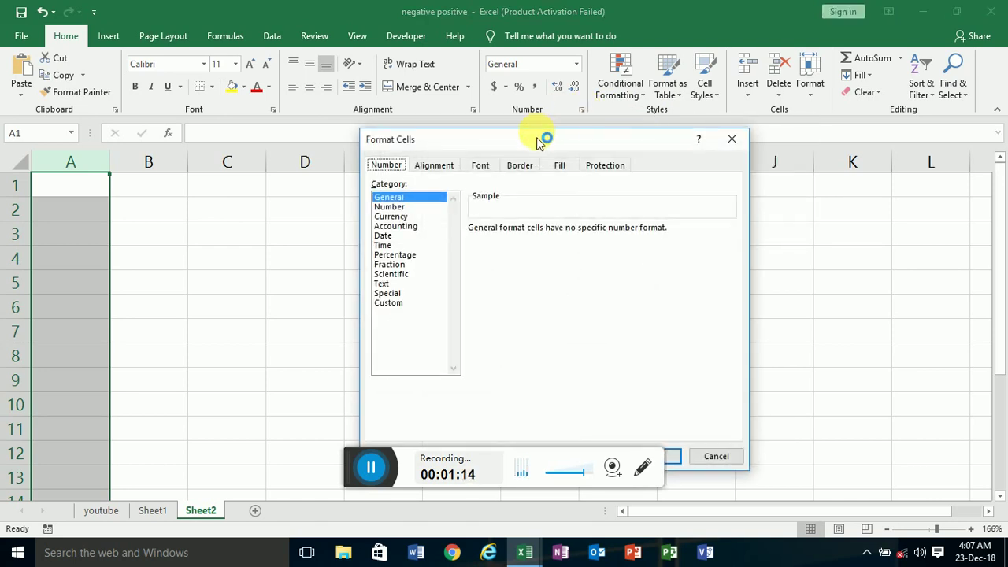
left_click_drag(540, 140, 388, 80)
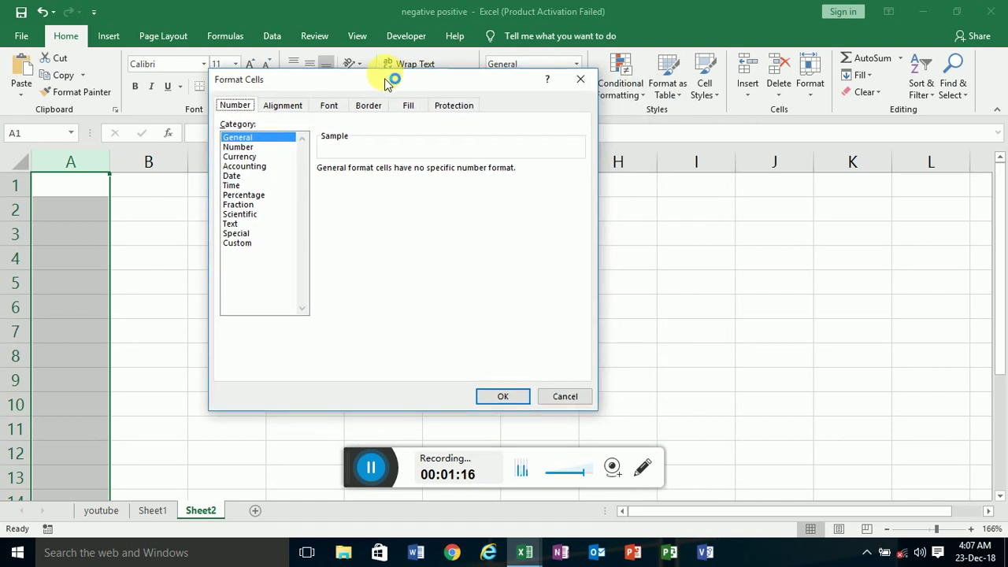
left_click(237, 243)
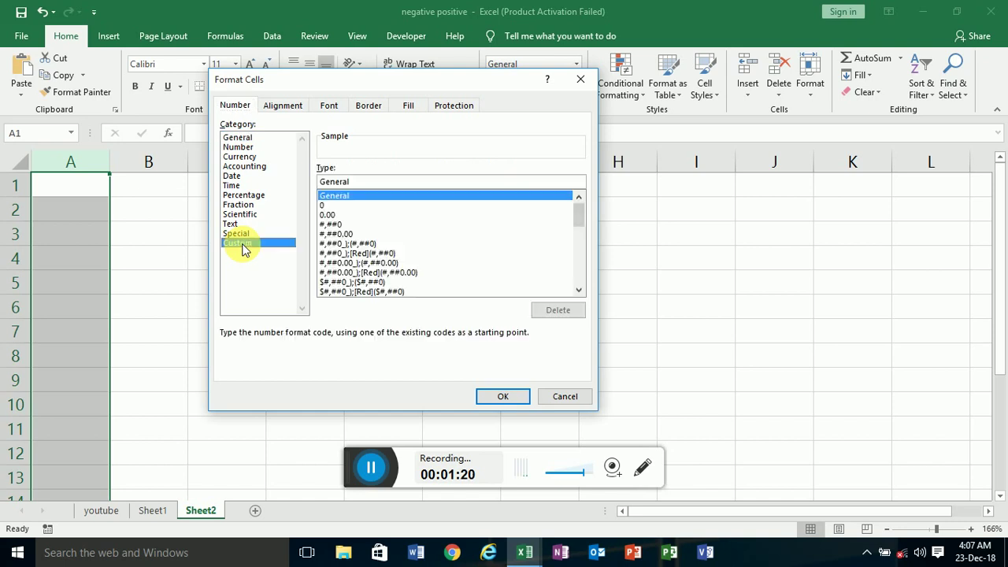
left_click(377, 463)
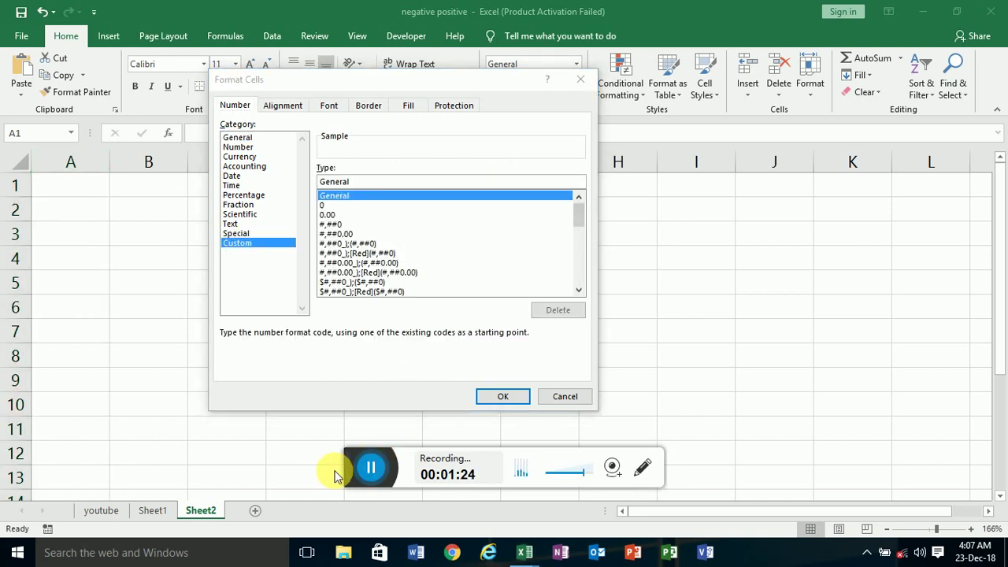
left_click(368, 193)
Step: Replace General with the custom code [Red][<0]-General;[Green][>=0]General
key("BackSpace")
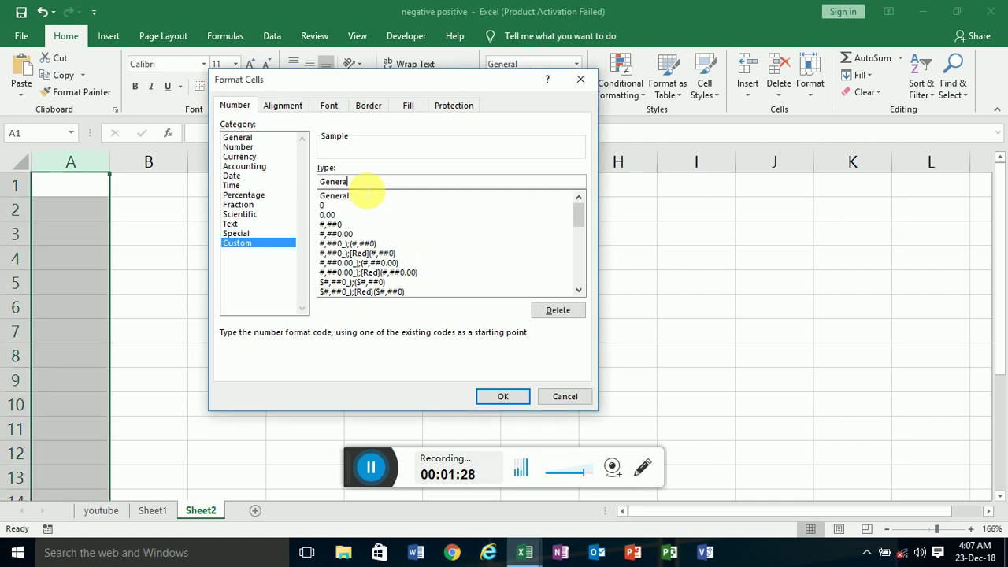
key("BackSpace")
key("BackSpace")
key("BackSpace")
type("[")
type("R")
type("ed")
type("]")
type("[")
type("<")
type("0")
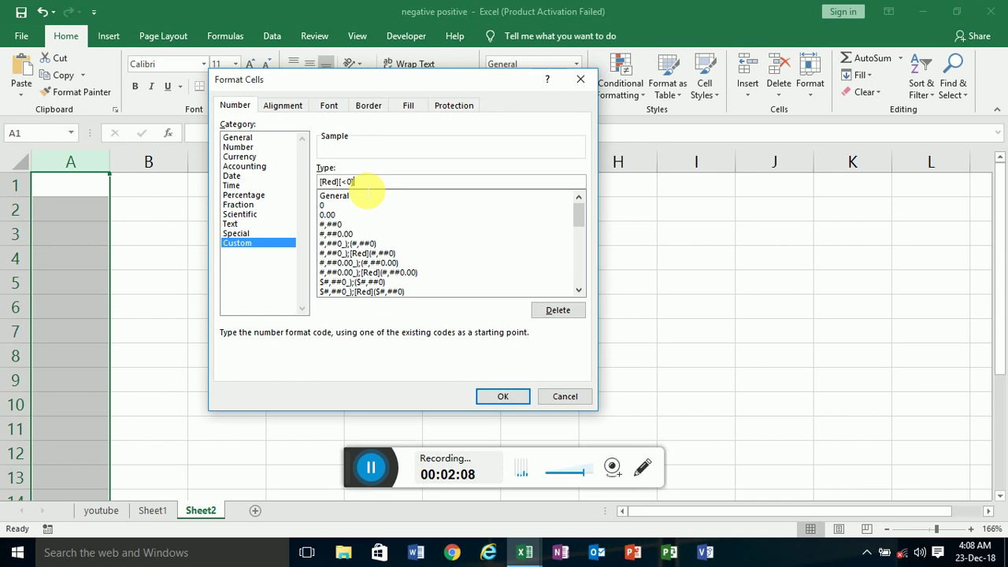
type("]-")
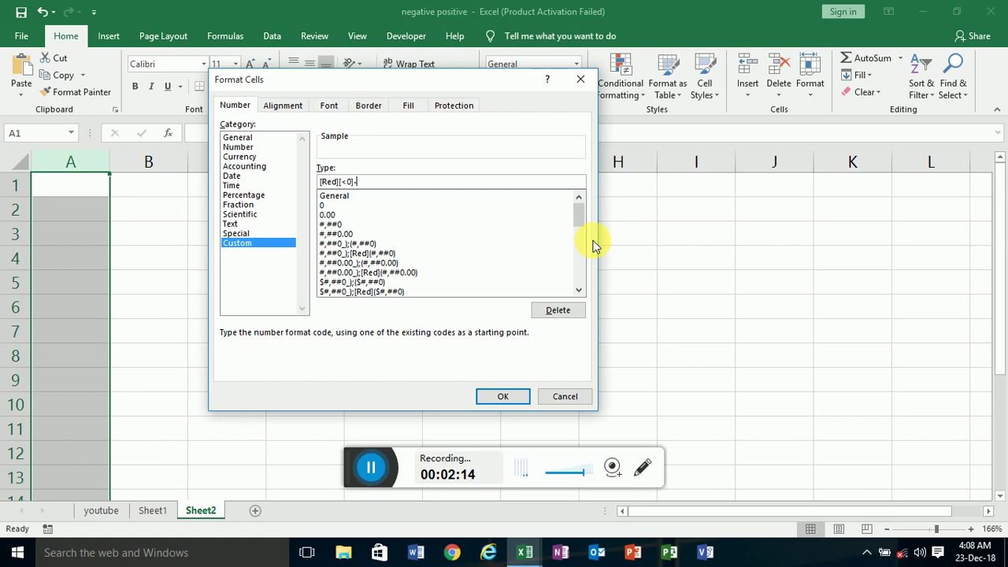
type("Gen")
type("eral;")
type("[")
type("G")
type("reen")
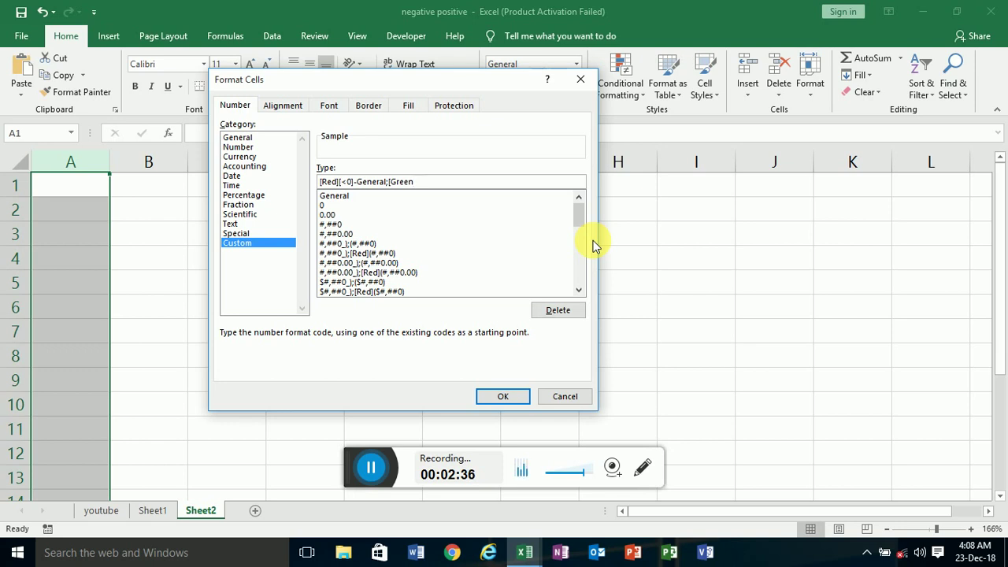
type("][")
type(">")
type("=")
type("0")
type("]")
type("Gener")
type("al")
Step: Apply the custom format, then enter 630, -45, 71 and -10 into A1 to A4
left_click(496, 401)
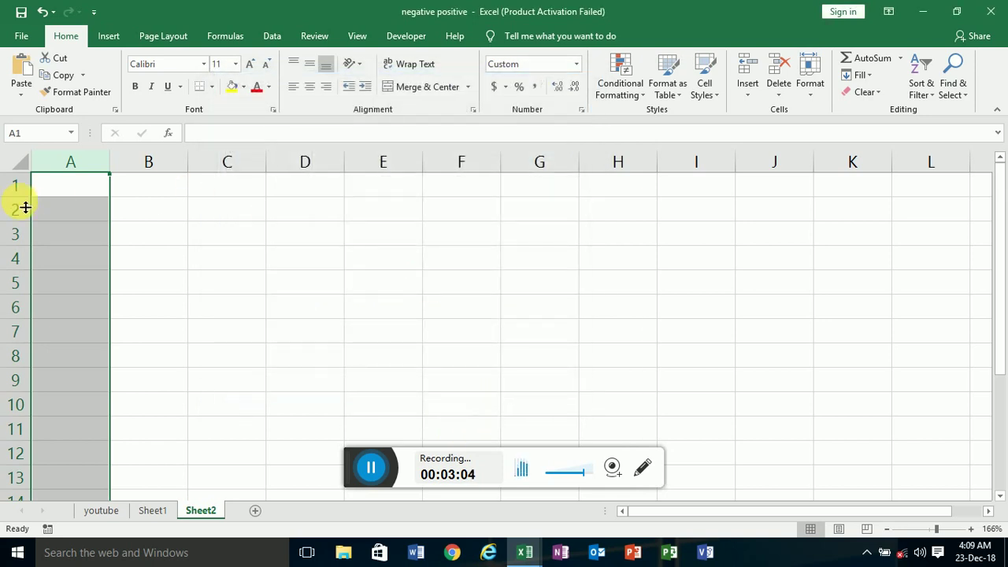
left_click(65, 194)
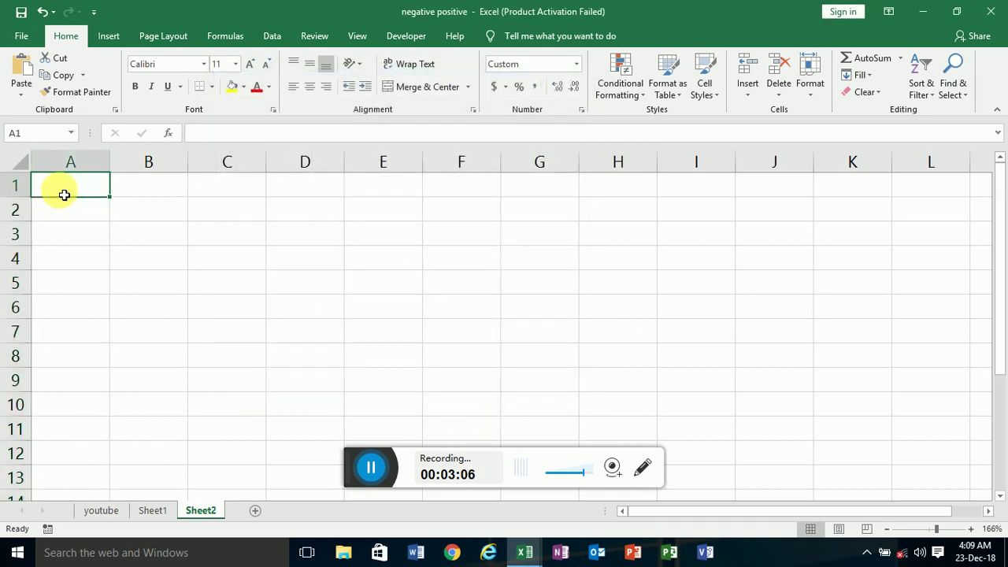
type("630")
key("Return")
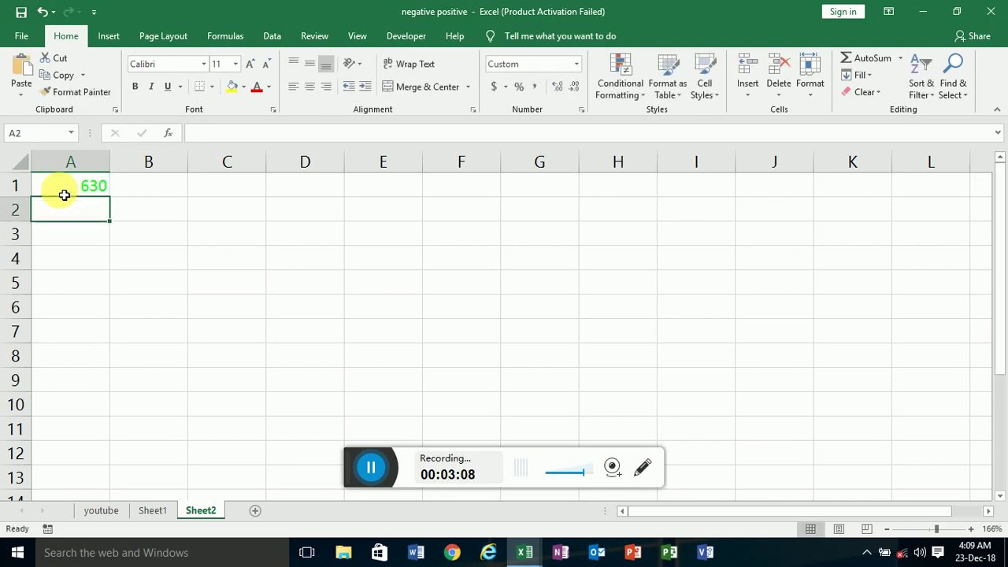
type("9")
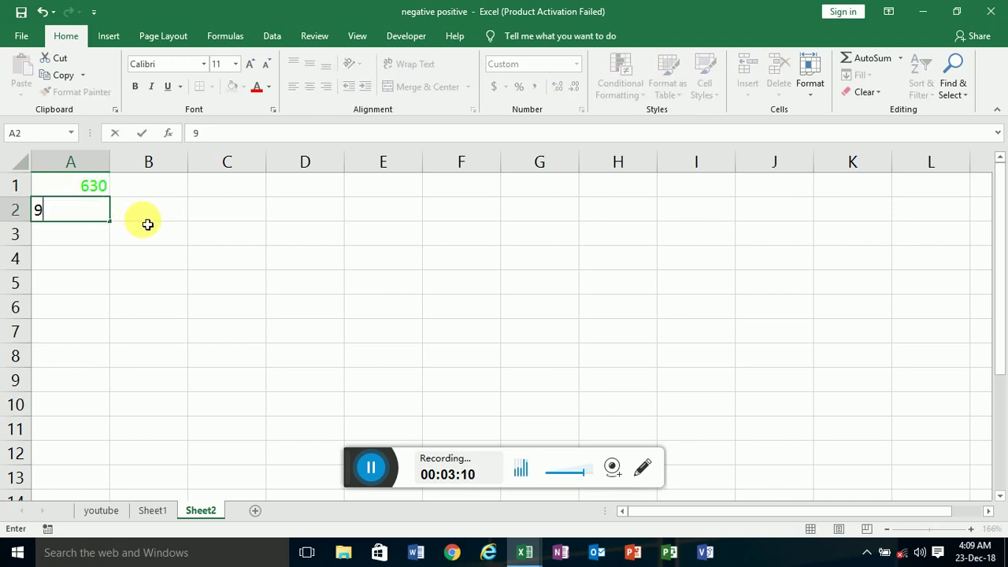
key("BackSpace")
type("-")
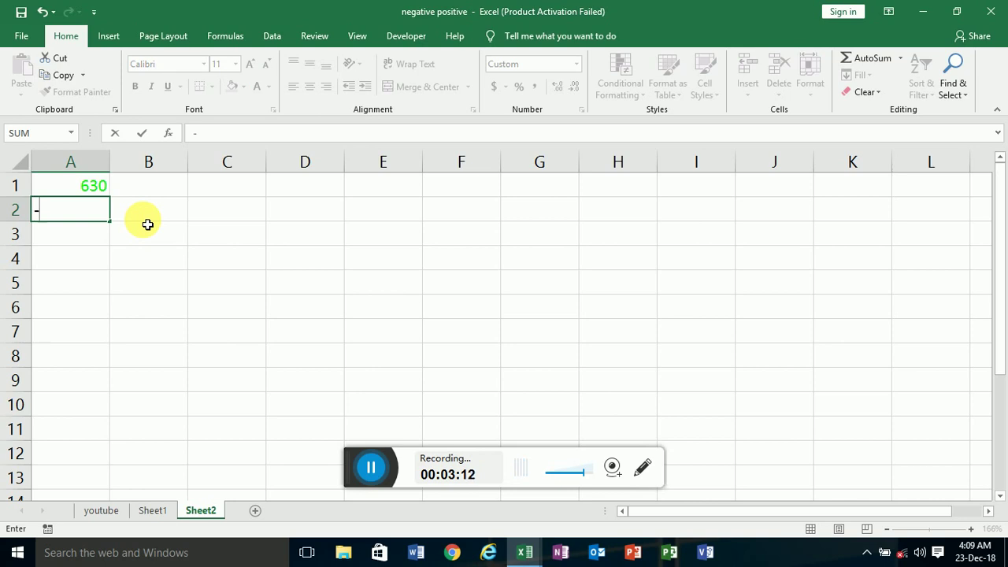
type("45")
key("Return")
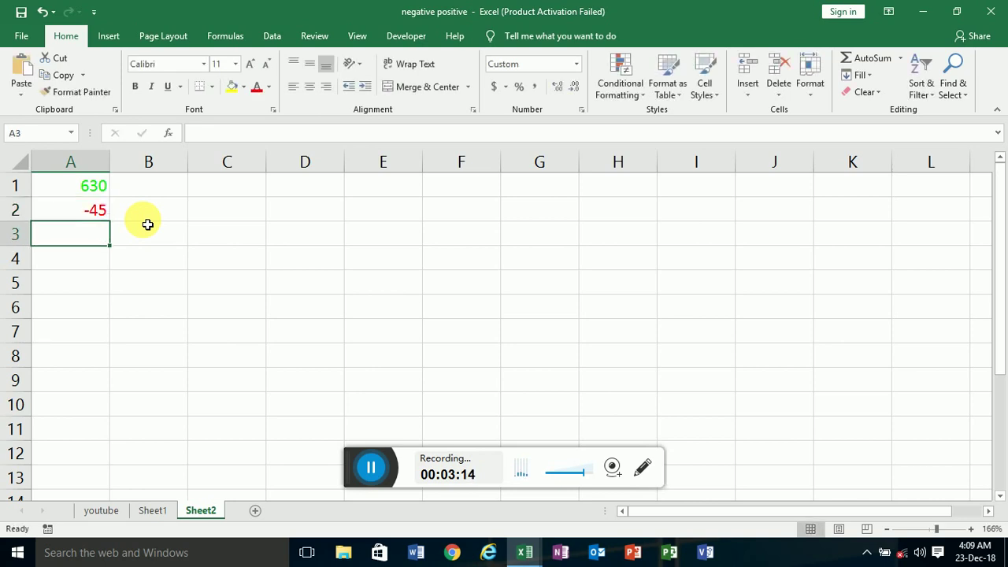
type("71")
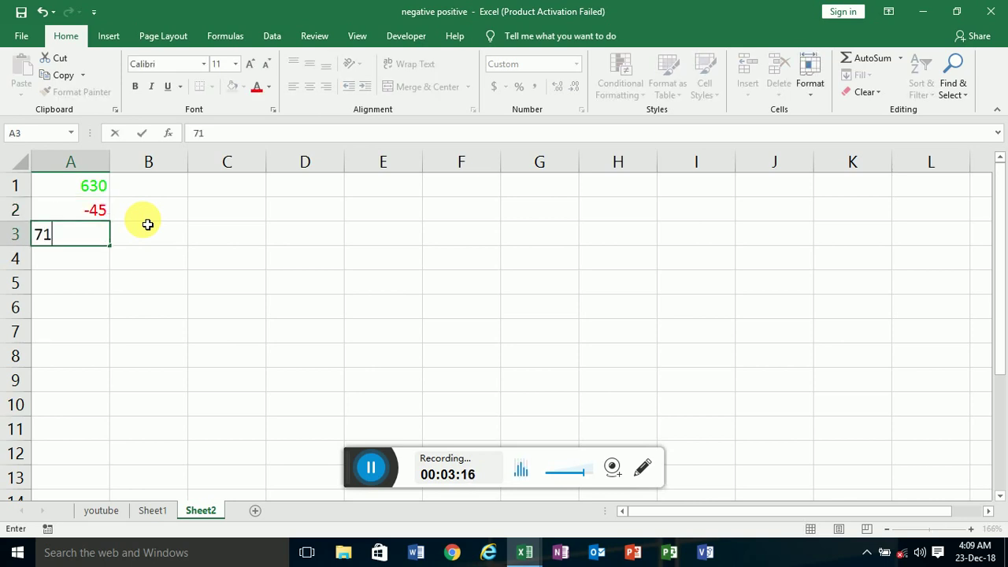
key("Return")
type("-")
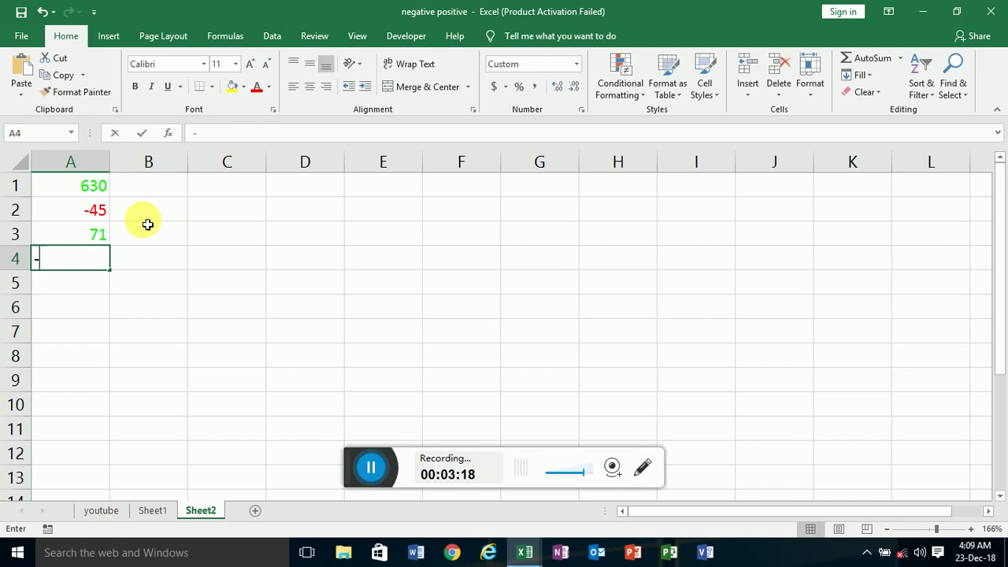
type("10")
key("ctrl+Return")
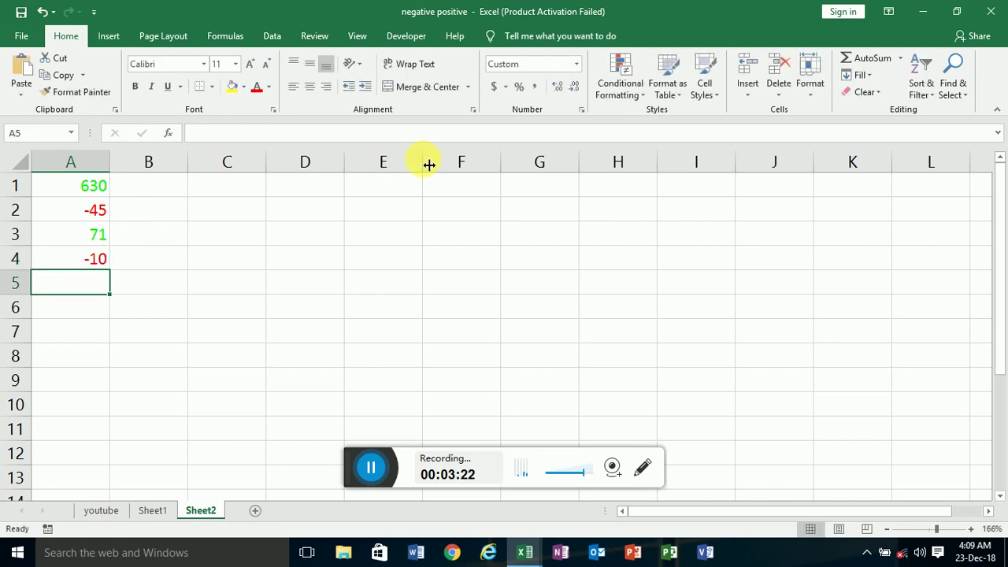
Step: Copy the code [Red][<0]-General;[Green][>=0]General from the Format Cells Custom type box
left_click(582, 112)
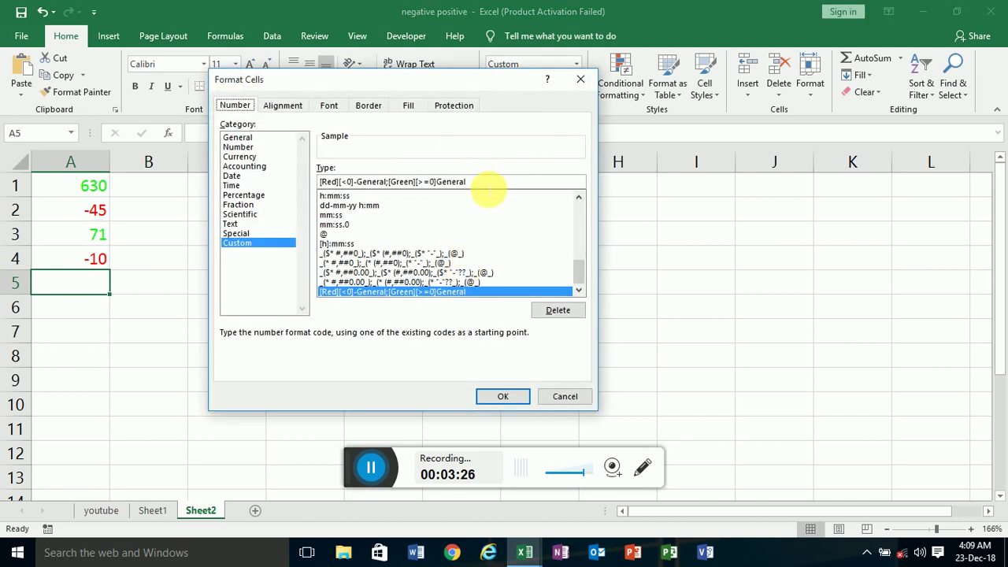
mouse_move(488, 189)
left_mouse_down()
mouse_move(326, 191)
mouse_move(292, 180)
left_mouse_up()
key("ctrl+c")
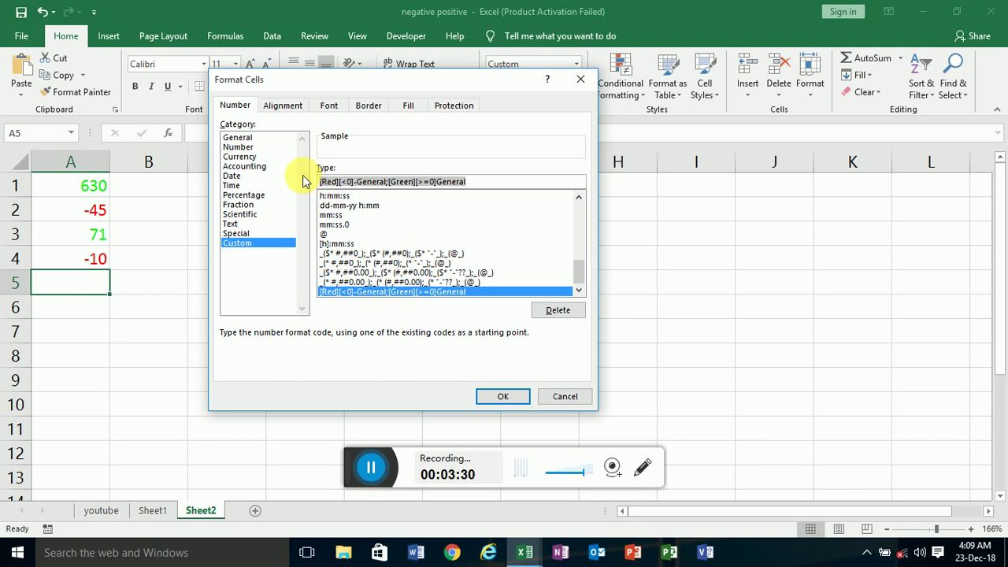
left_click(501, 397)
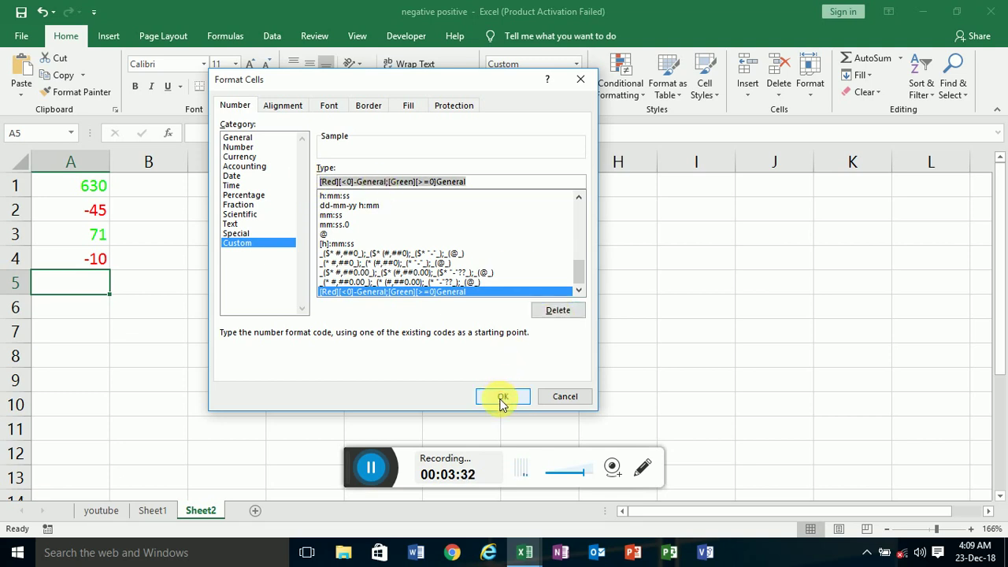
Step: Paste the format code into D1 and widen column D so the whole code shows
left_click(294, 189)
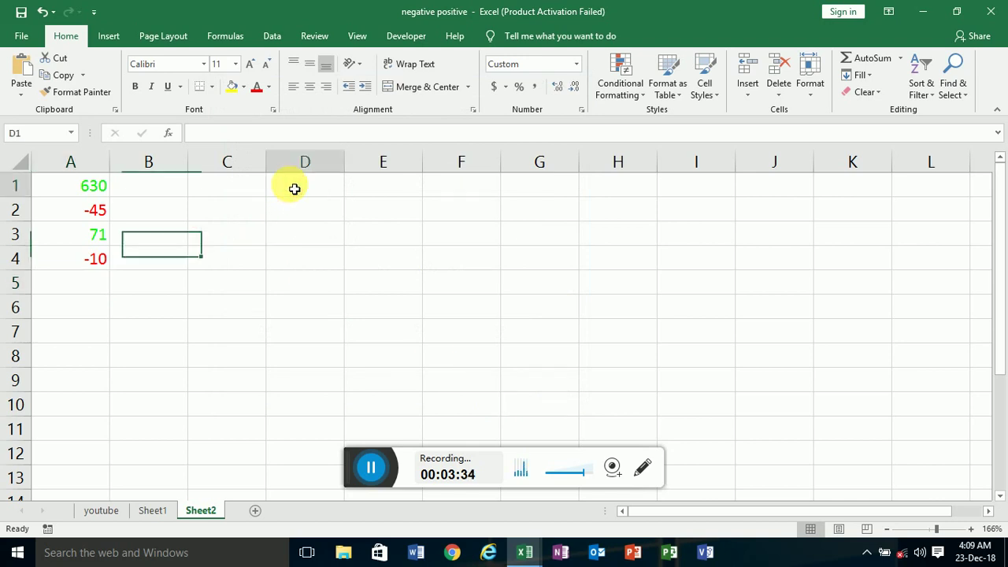
key("ctrl+v")
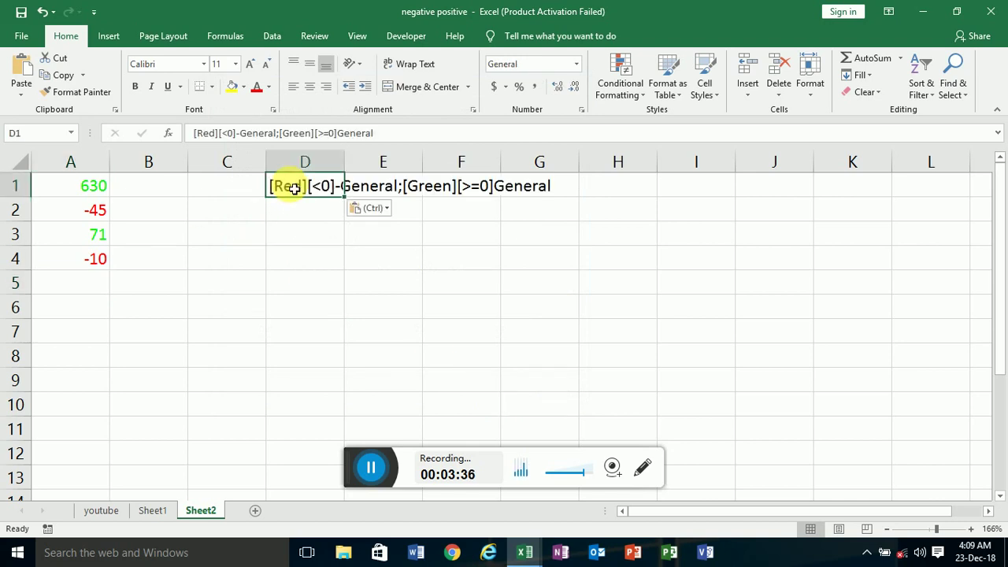
left_click_drag(351, 171, 620, 183)
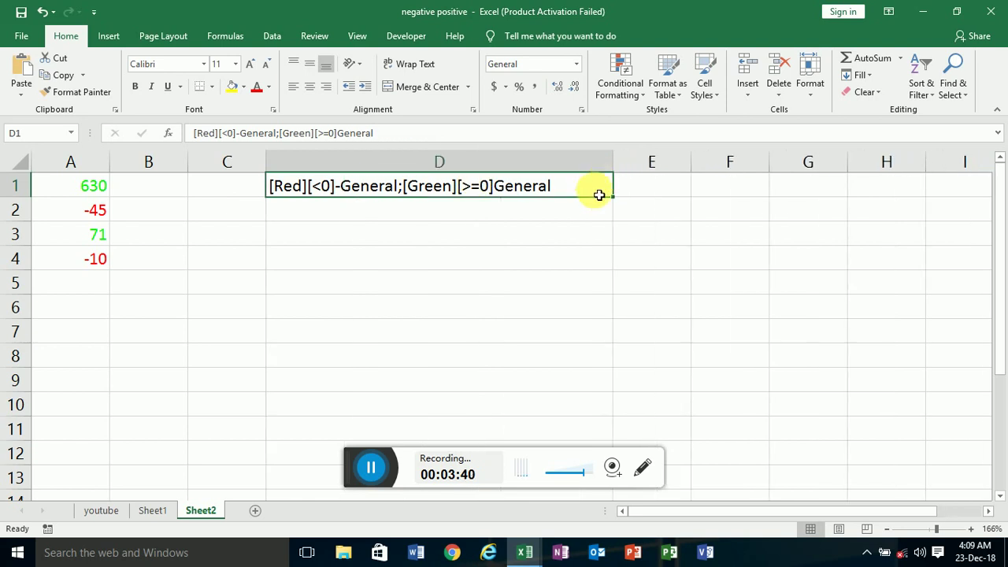
left_click(524, 218)
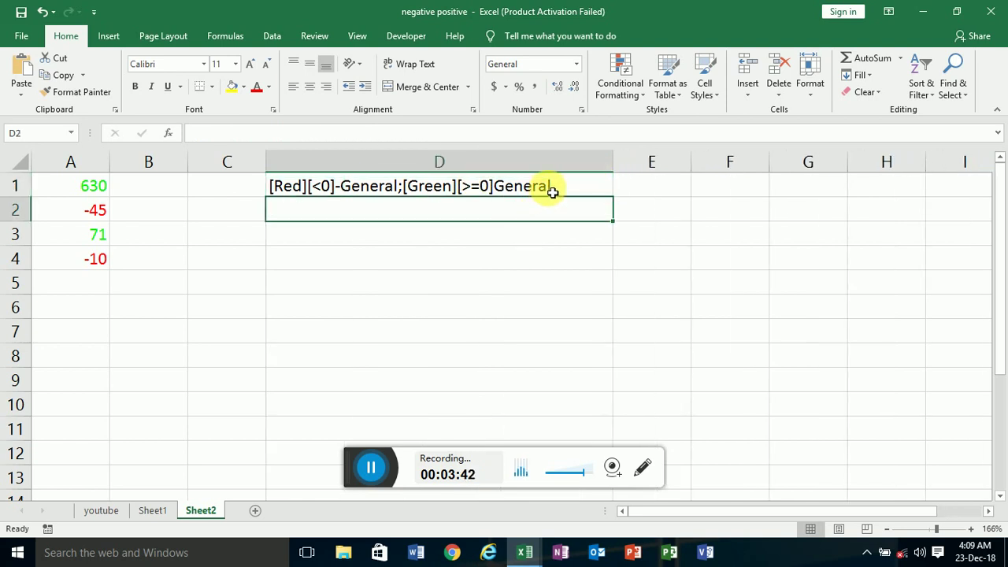
left_click(553, 192)
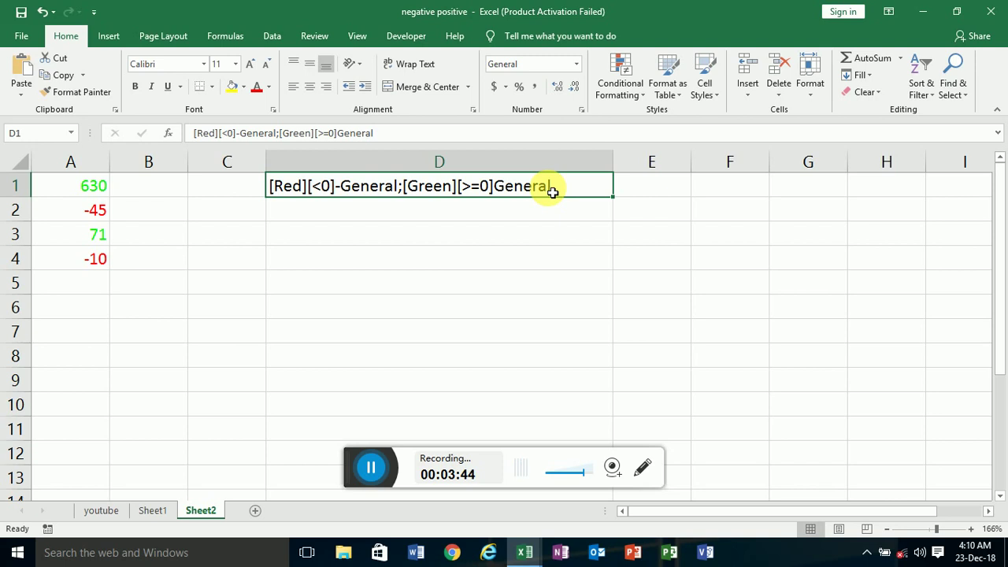
left_click(582, 111)
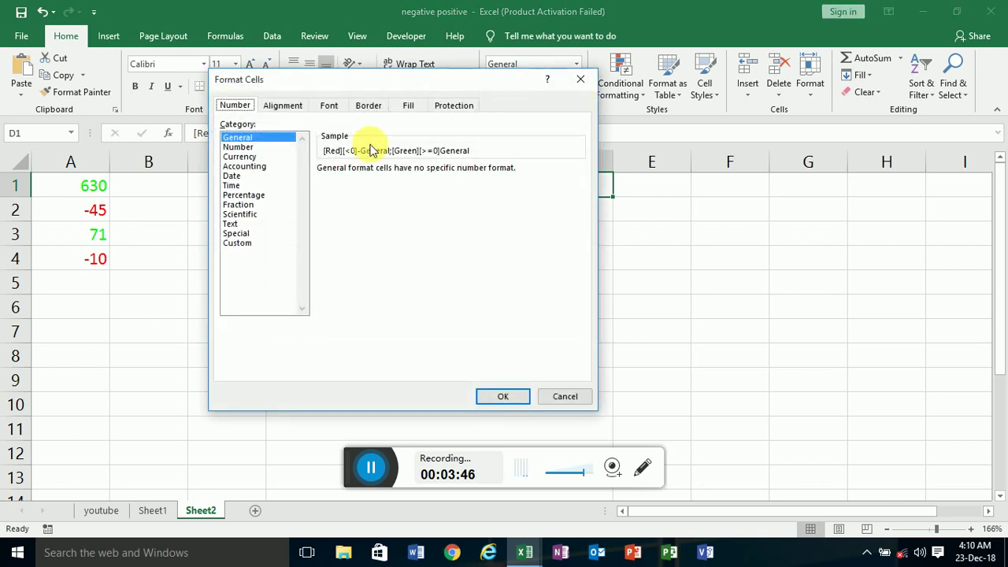
left_click(244, 242)
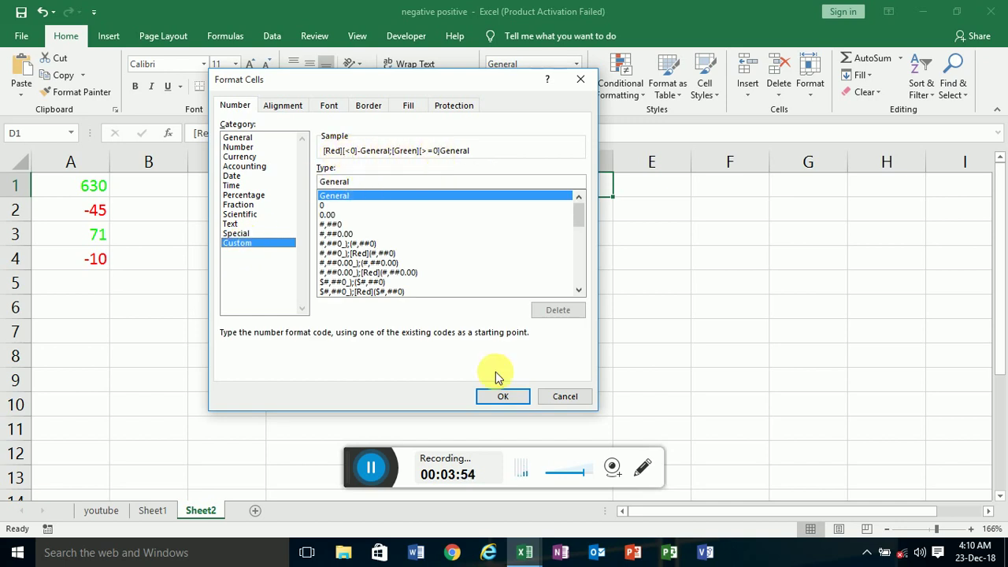
left_click(497, 400)
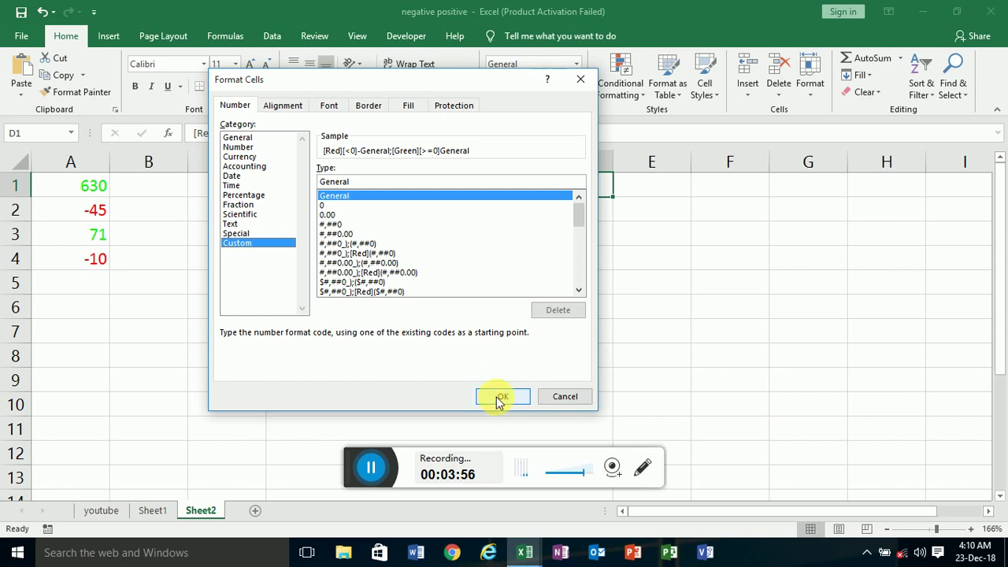
left_click(497, 400)
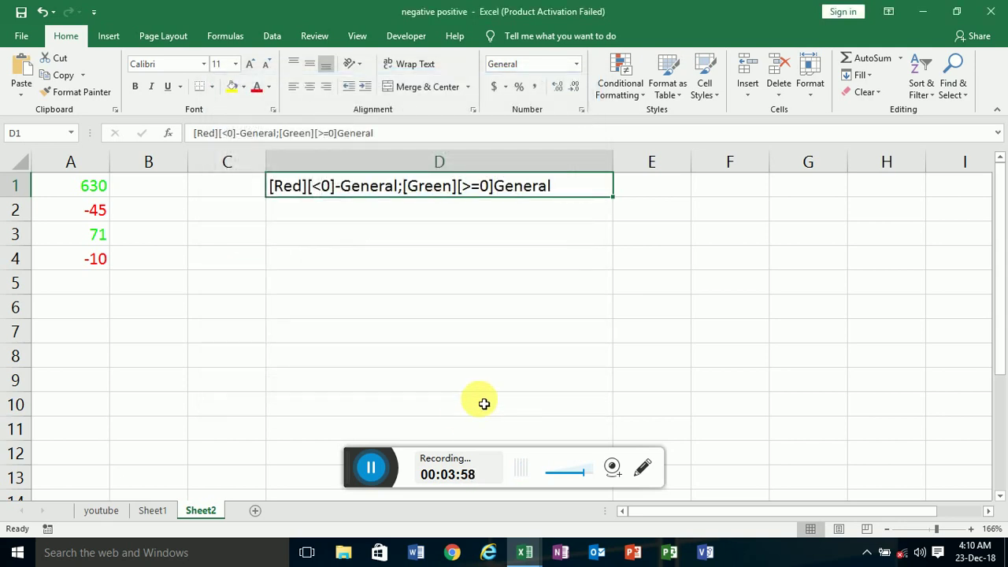